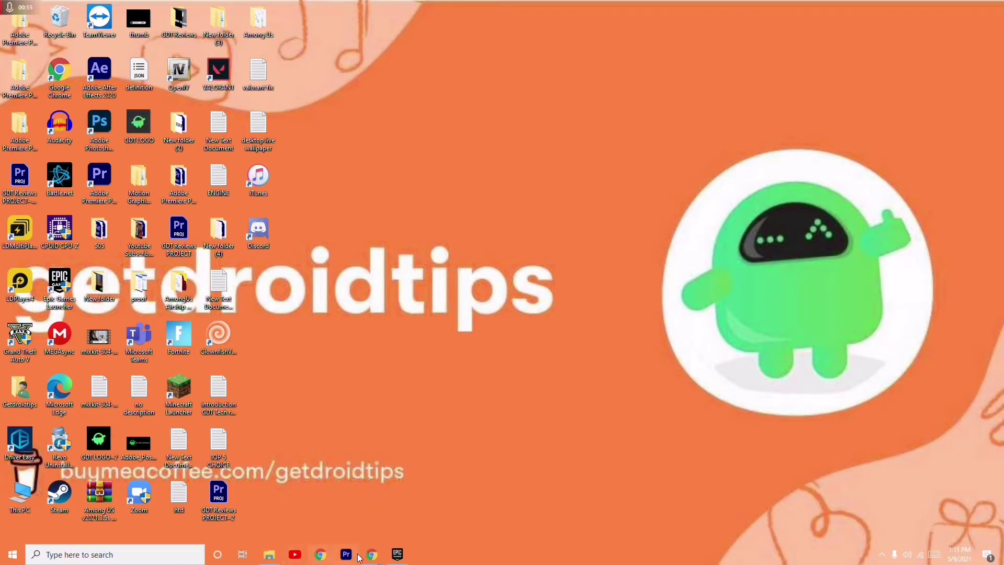
# Step: Download the 44.7 MB Epic_Games_Launcher_Fix.zip from MediaFire in Chrome, dismissing the ad popup
pyautogui.moveTo(371, 553)
pyautogui.click(428, 507)
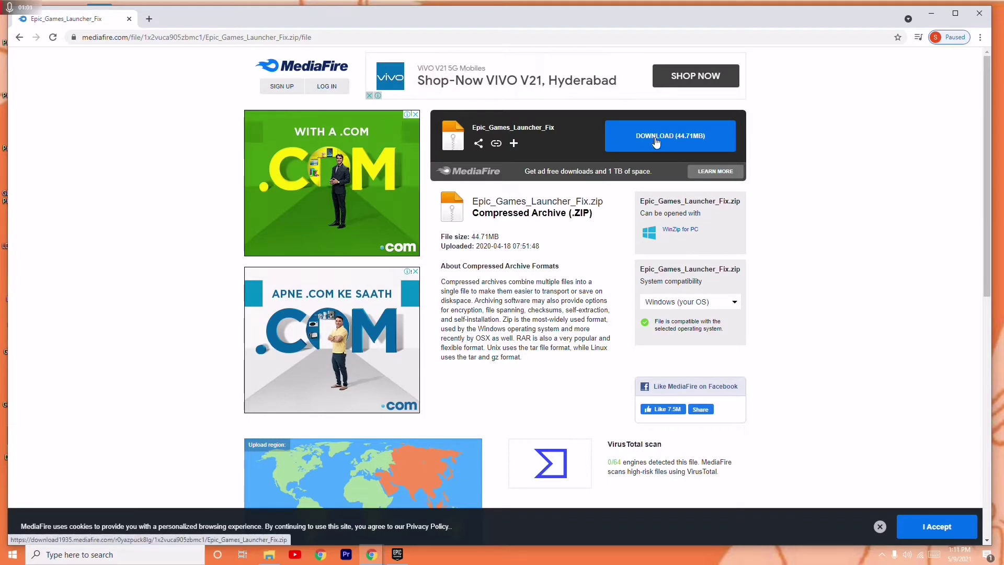
pyautogui.click(689, 141)
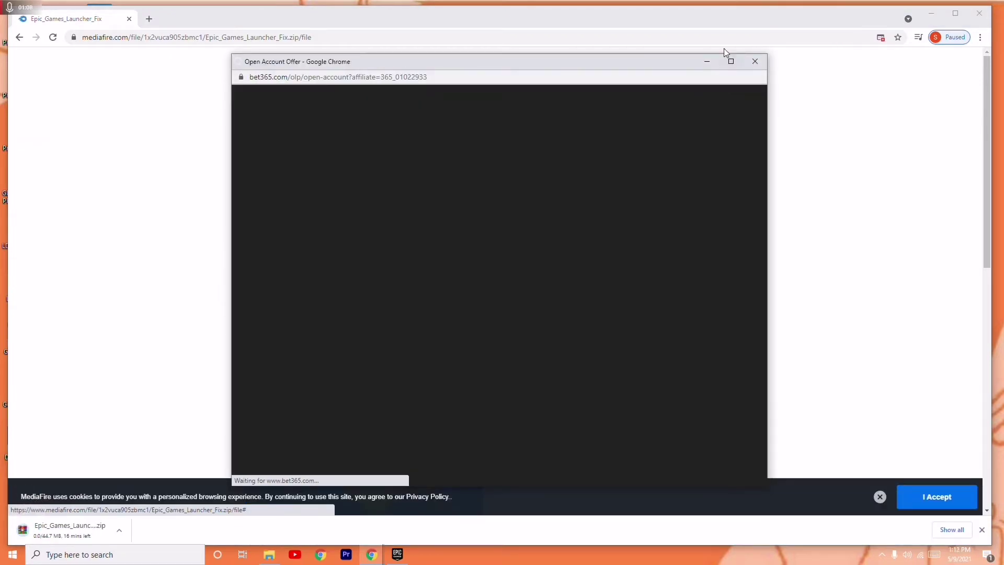
pyautogui.click(754, 62)
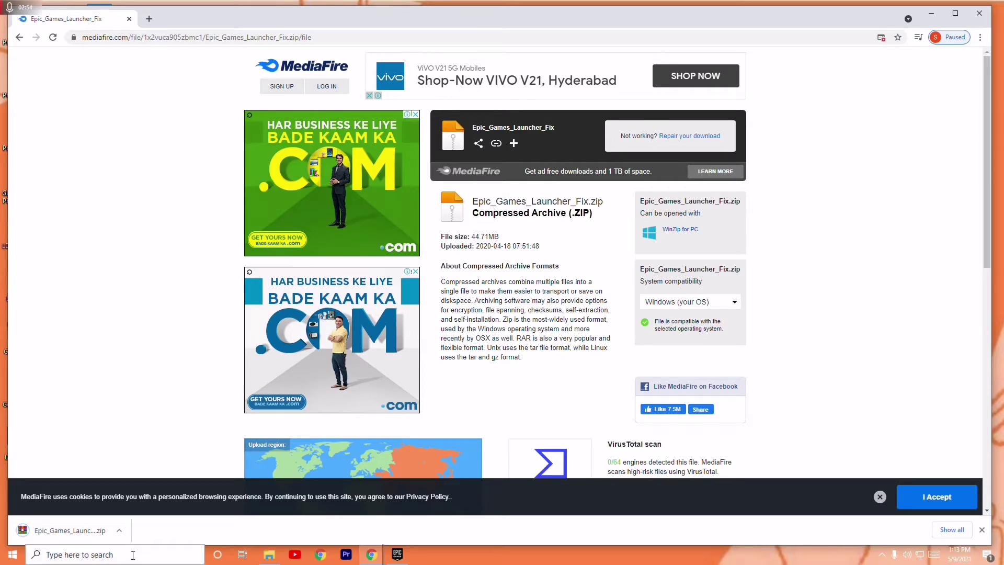
pyautogui.click(120, 532)
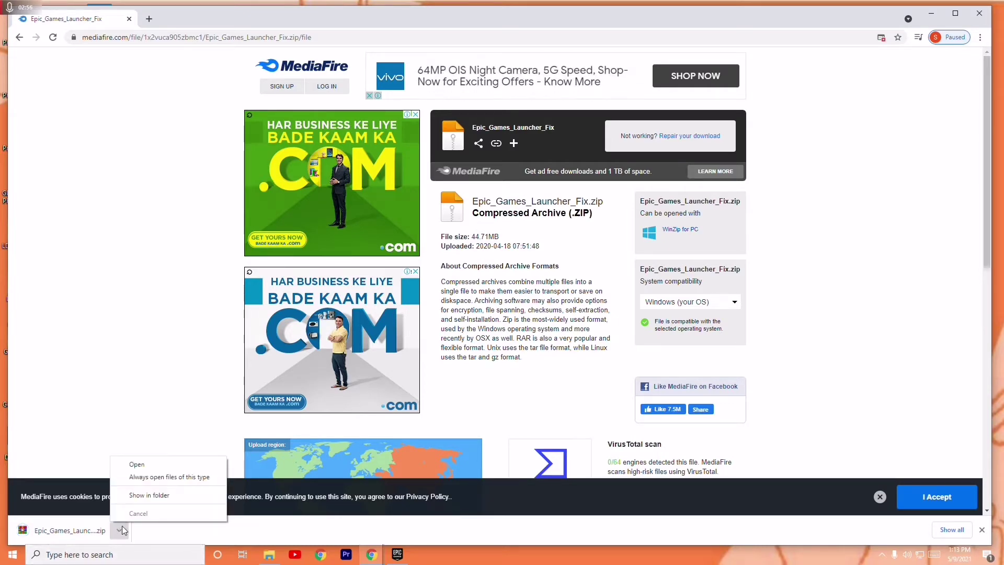
# Step: Extract Epic_Games_Launcher_Fix.zip in Downloads with WinRAR into an Epic_Games_Launcher_Fix folder
pyautogui.click(153, 495)
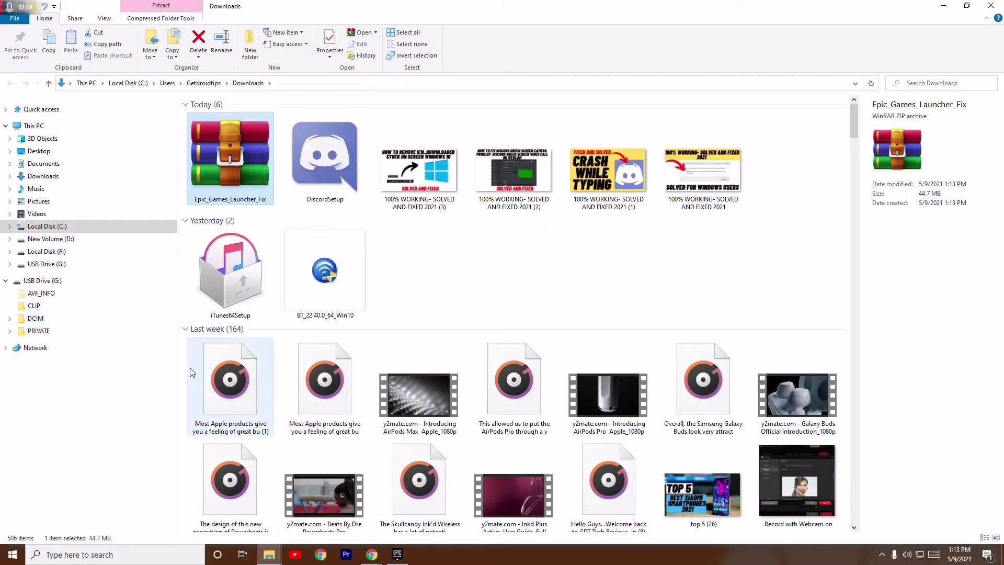
pyautogui.rightClick(246, 187)
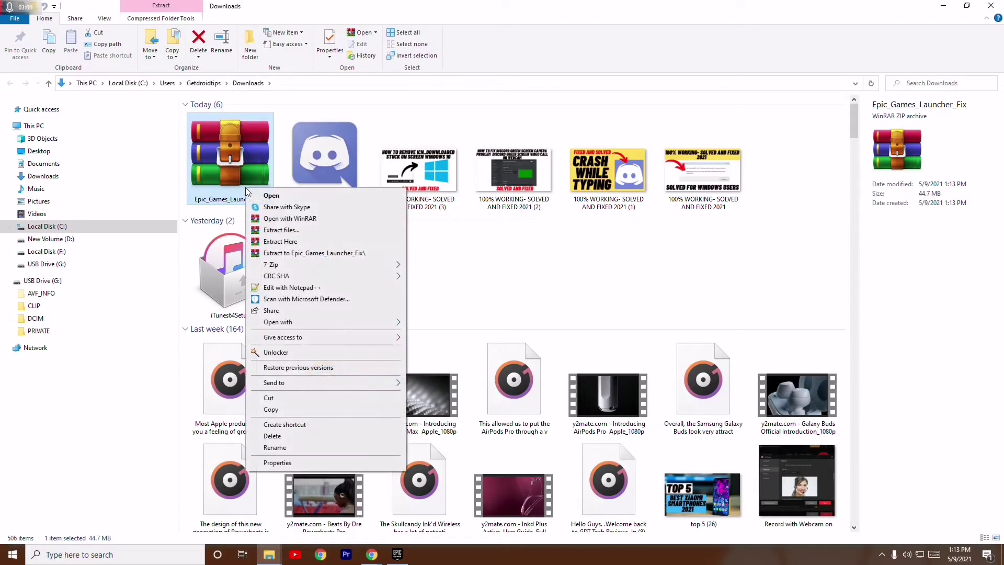
pyautogui.click(291, 242)
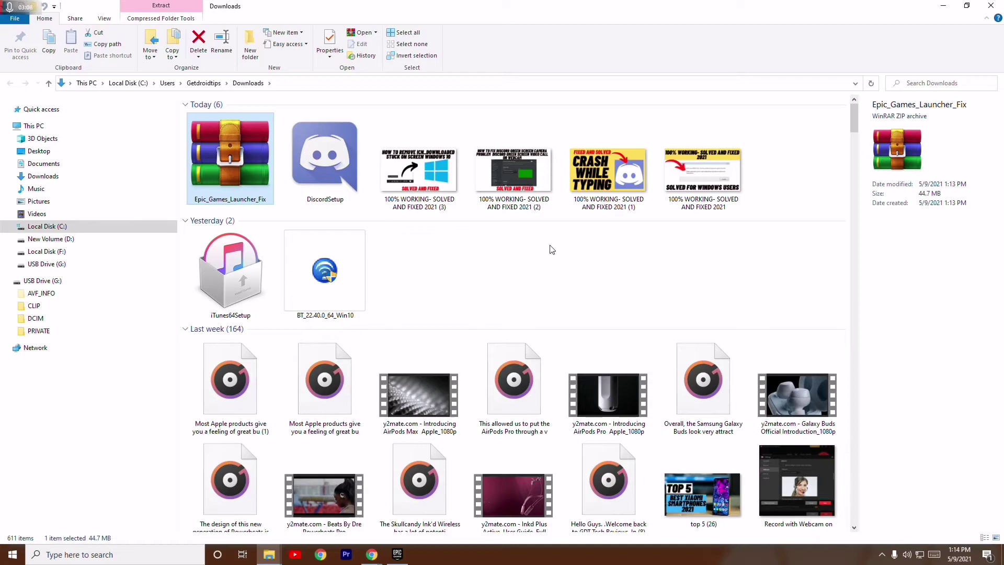
pyautogui.moveTo(854, 123)
pyautogui.mouseDown()
pyautogui.moveTo(852, 156)
pyautogui.moveTo(851, 114)
pyautogui.mouseUp()
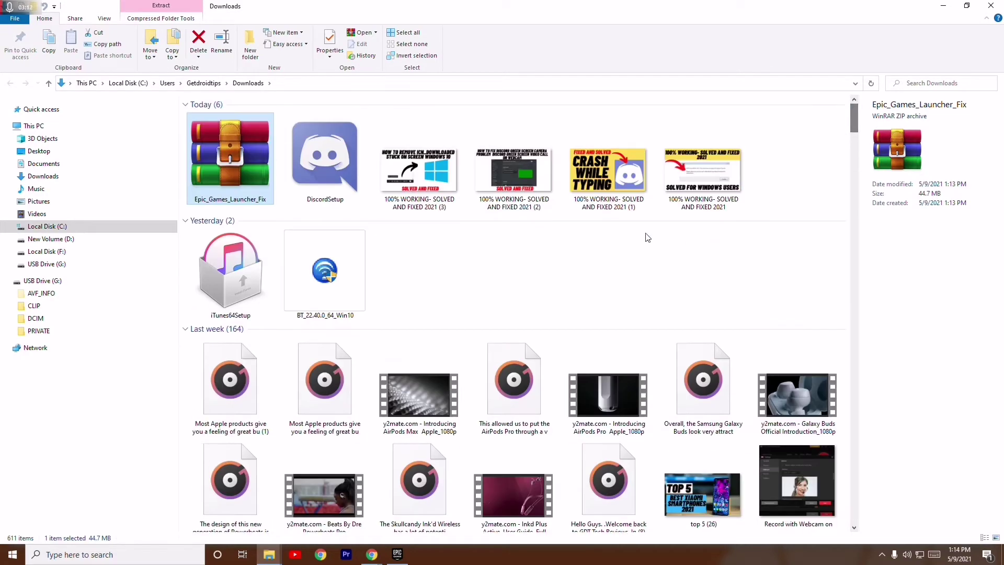
pyautogui.rightClick(246, 190)
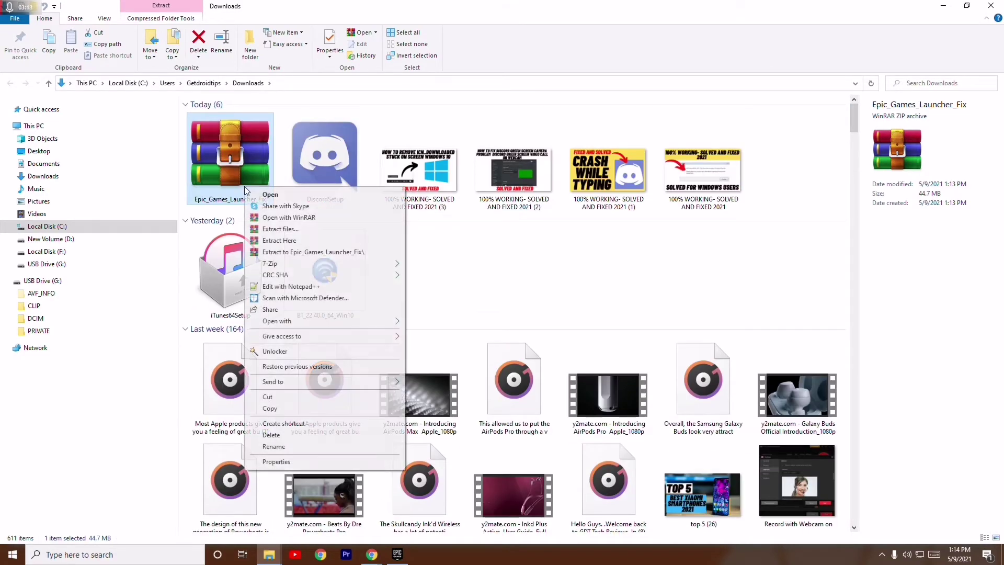
pyautogui.click(306, 238)
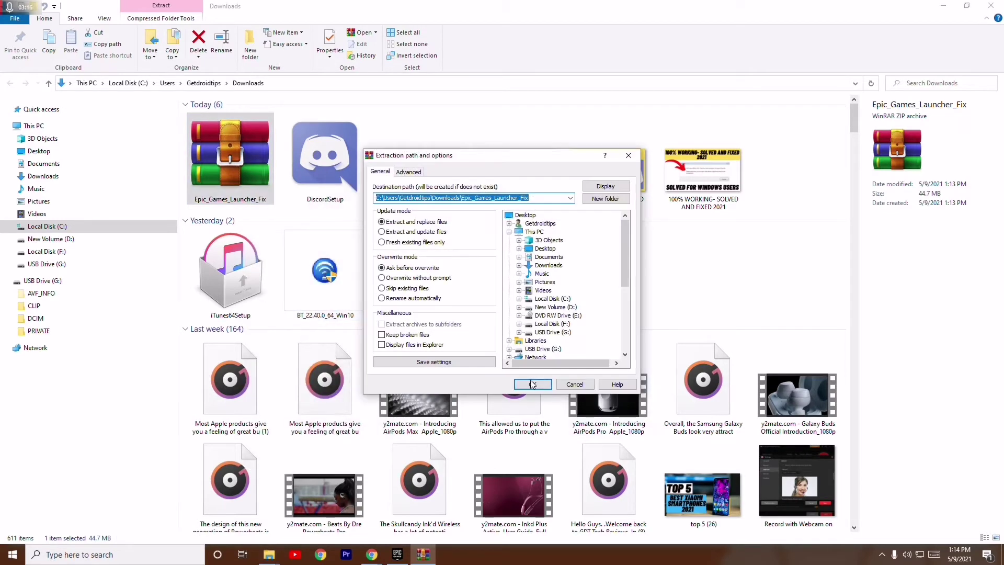
pyautogui.press('Return')
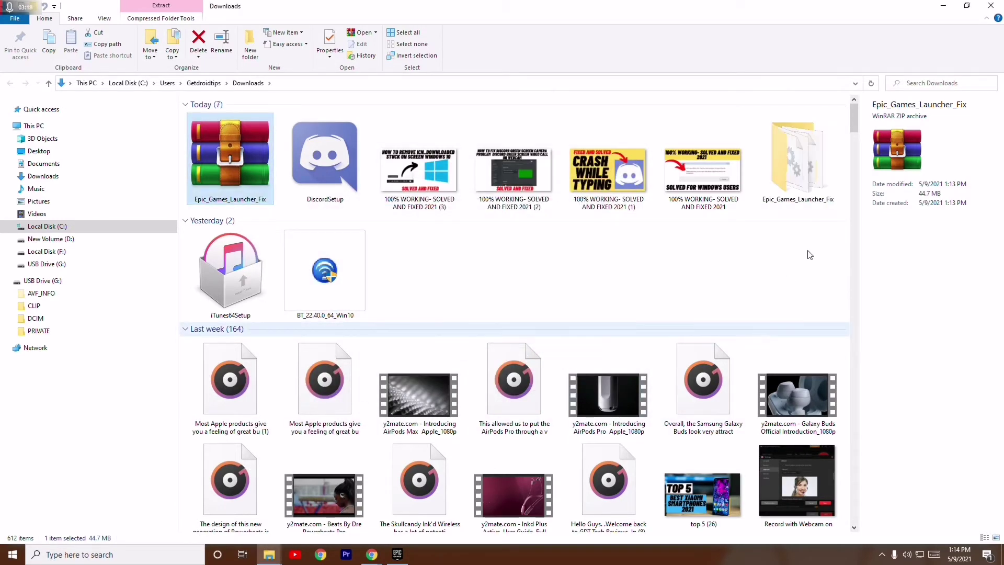
pyautogui.moveTo(796, 202)
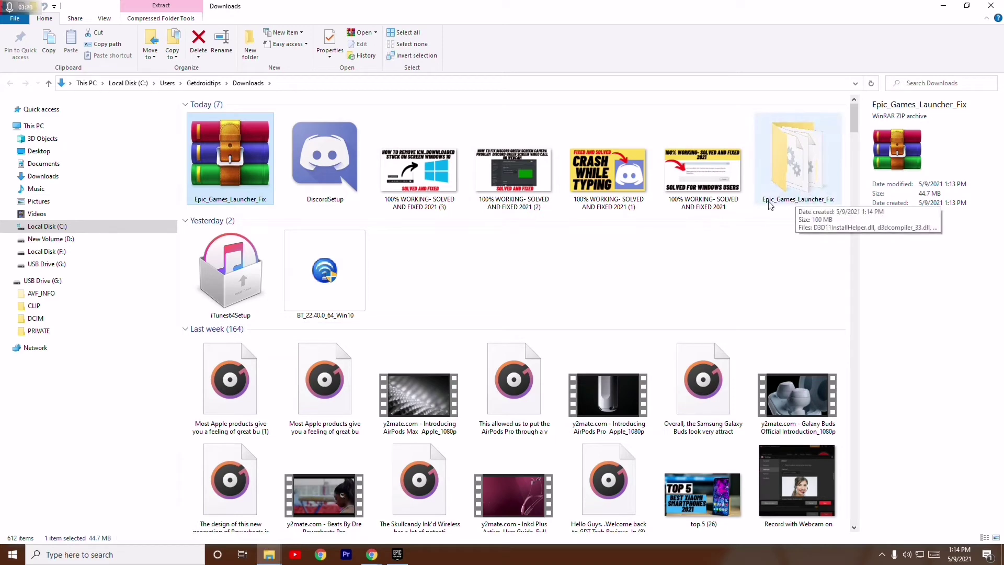
# Step: Copy all 105 DLLs from the Epic_Games_Launcher_Fix folder, then minimize Explorer and Chrome
pyautogui.doubleClick(779, 201)
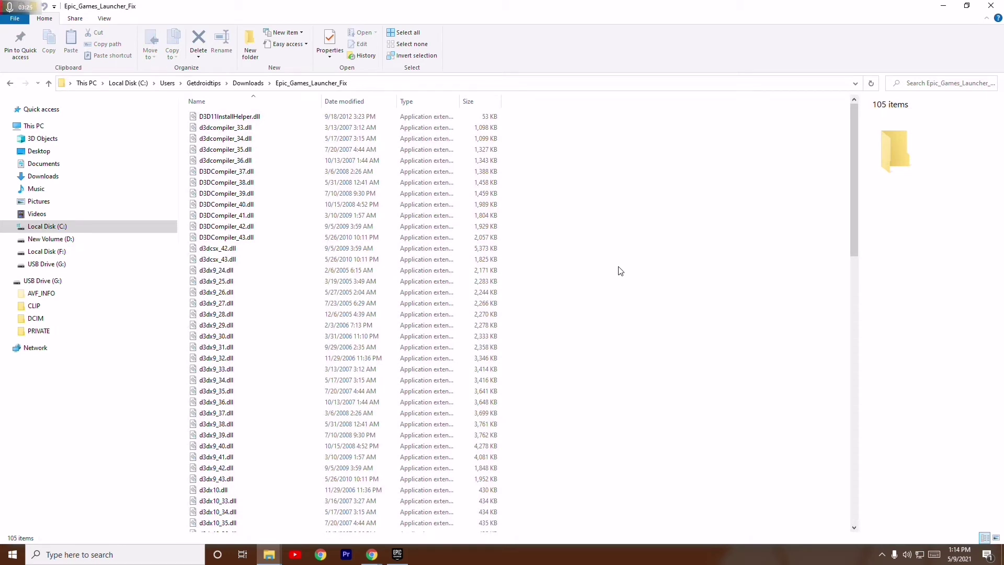
pyautogui.hotkey('ctrl', 'a')
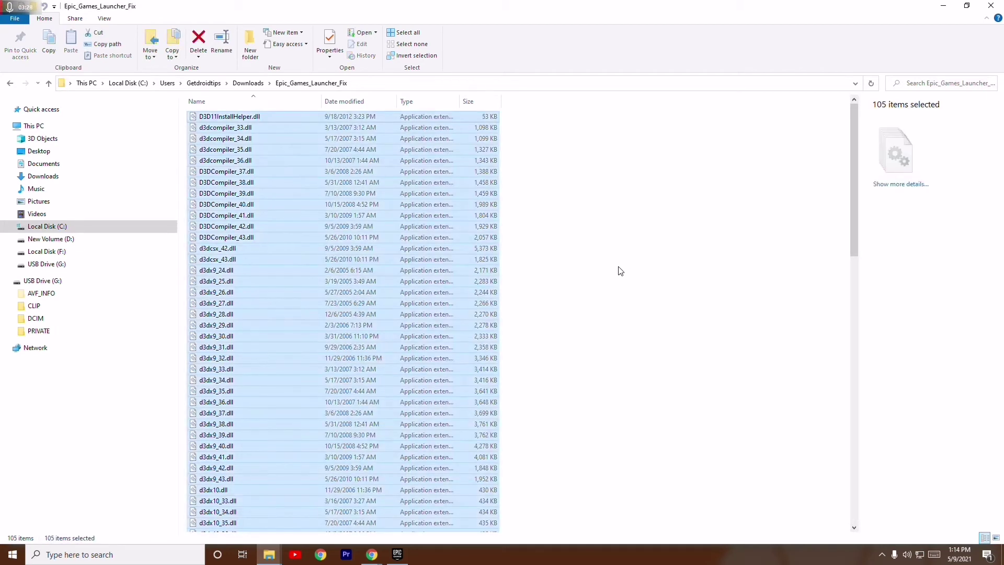
pyautogui.rightClick(492, 192)
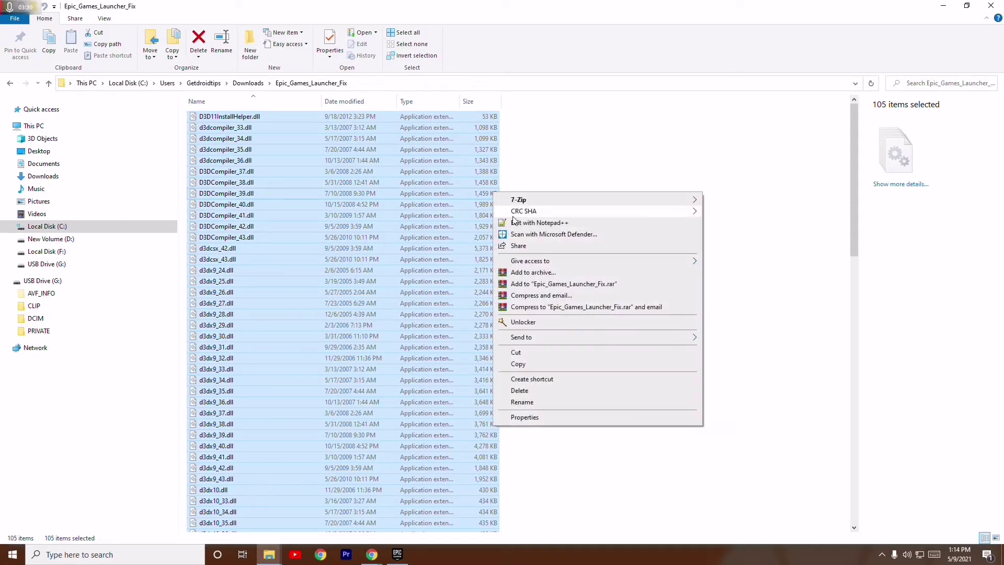
pyautogui.click(530, 363)
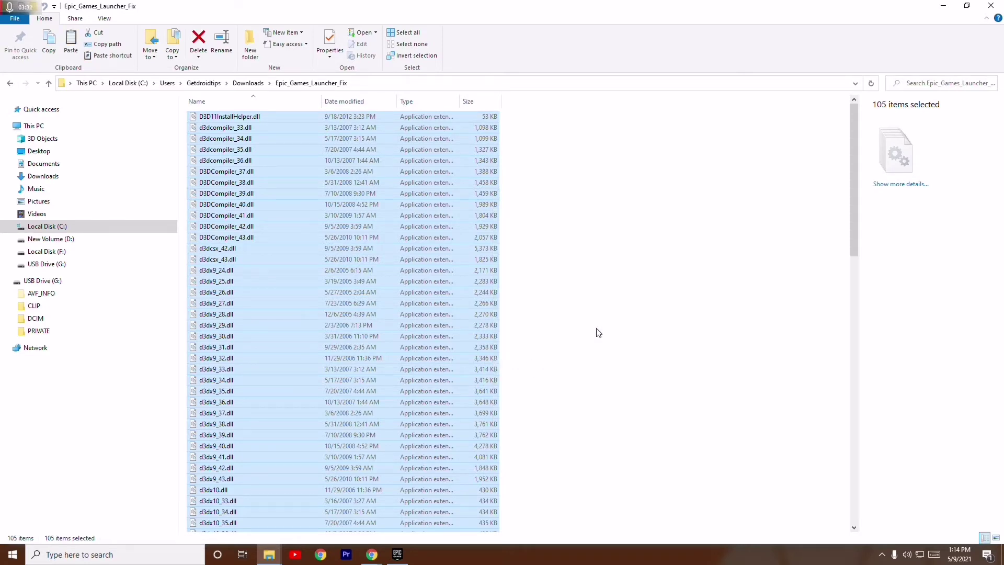
pyautogui.click(991, 6)
pyautogui.click(930, 14)
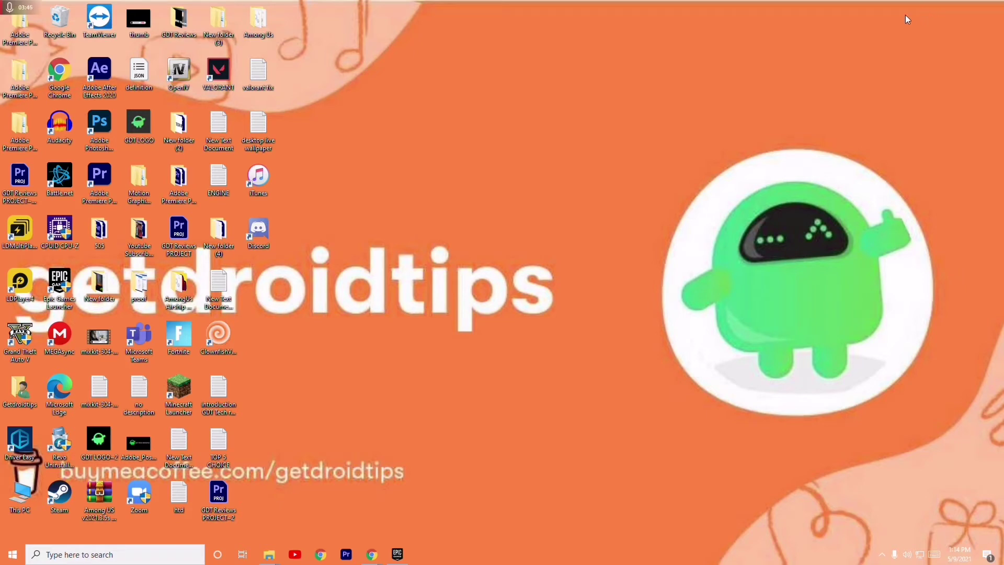
# Step: Paste the copied DLLs into the launcher's Portal\Binaries\Win32 folder on D:, then close it
pyautogui.rightClick(70, 306)
pyautogui.click(133, 238)
pyautogui.rightClick(630, 246)
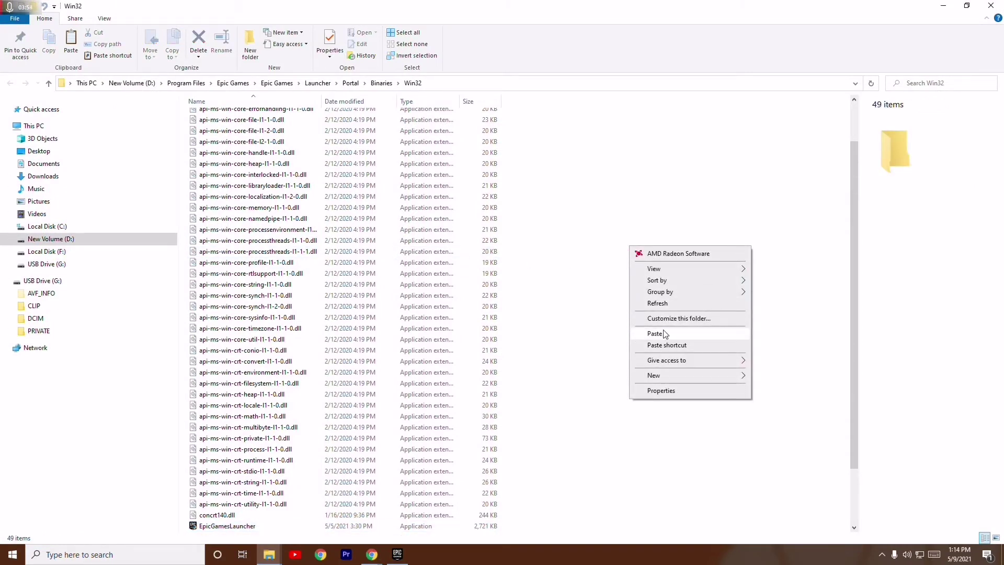
pyautogui.click(781, 221)
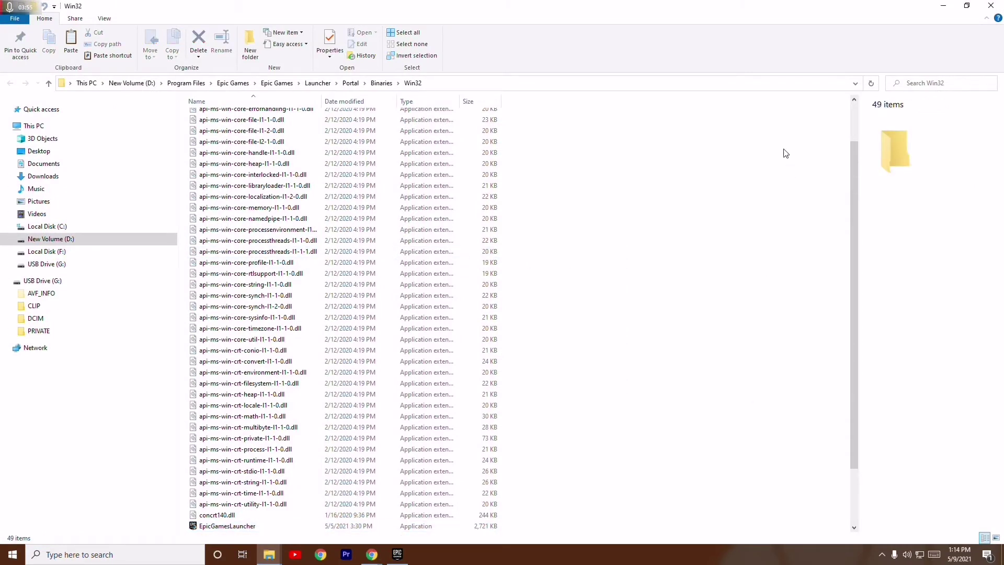
pyautogui.click(1001, 7)
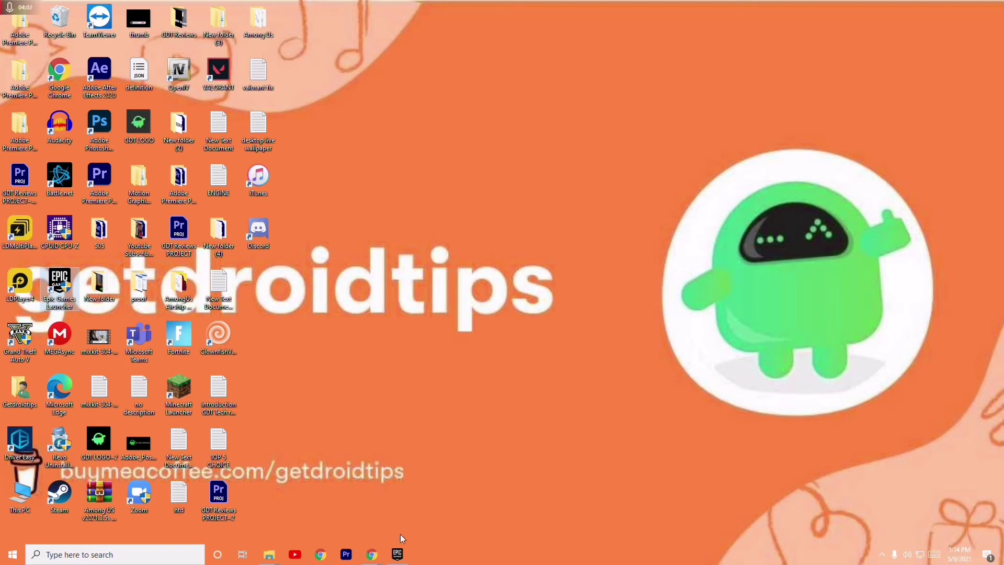
# Step: Close the Program Files (x86) and Epic_Games_Launcher_Fix windows, then refresh the desktop
pyautogui.moveTo(269, 554)
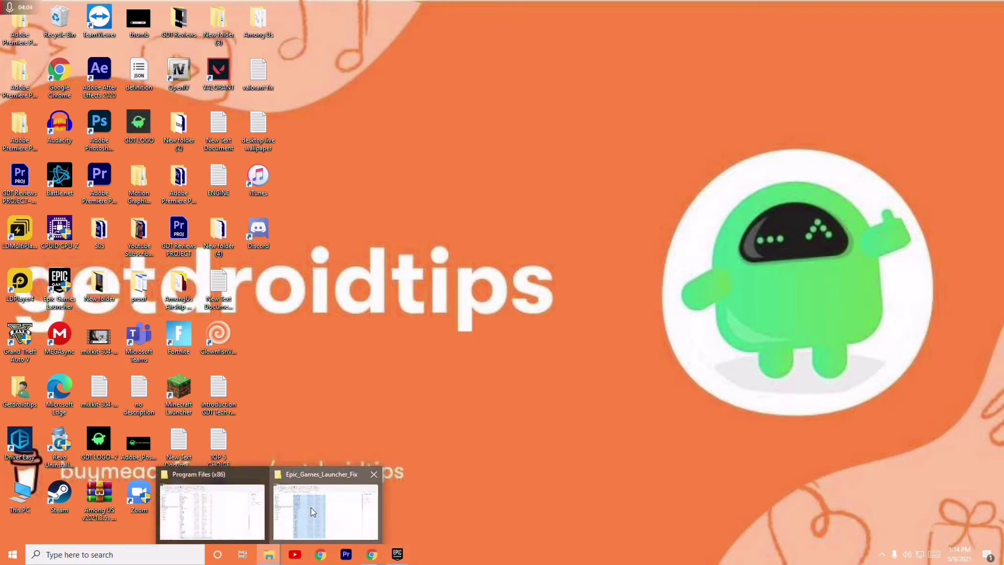
pyautogui.click(310, 507)
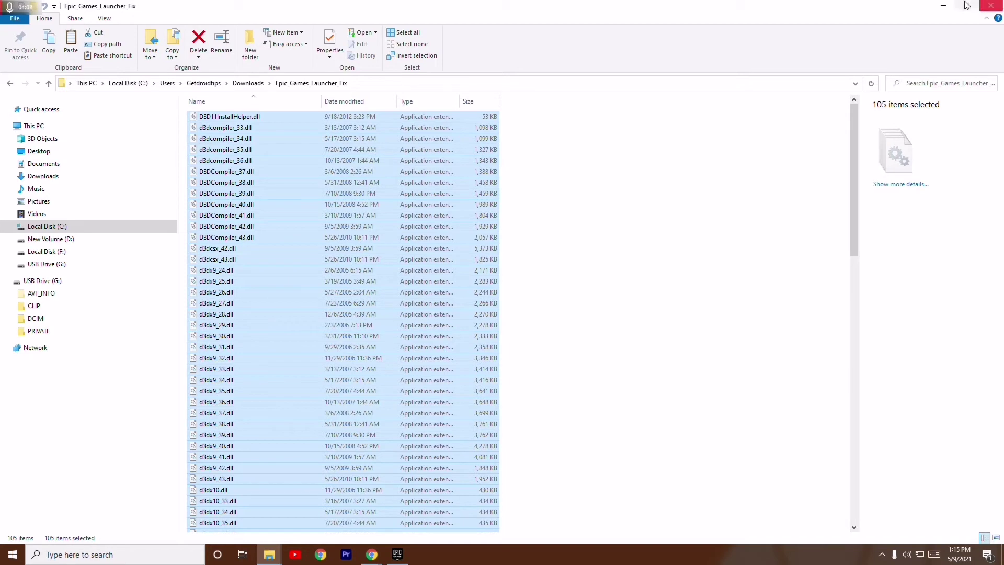
pyautogui.click(269, 555)
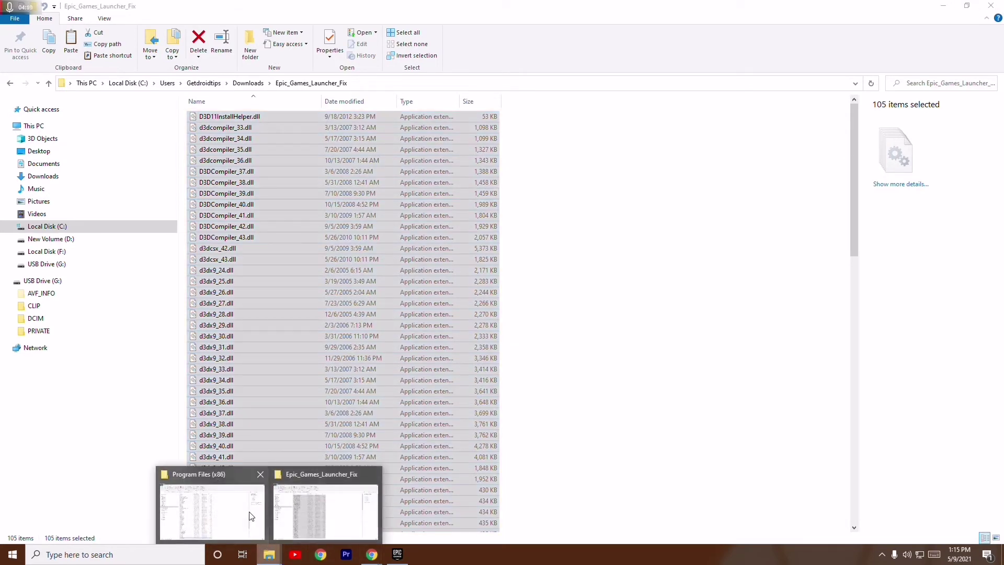
pyautogui.click(251, 516)
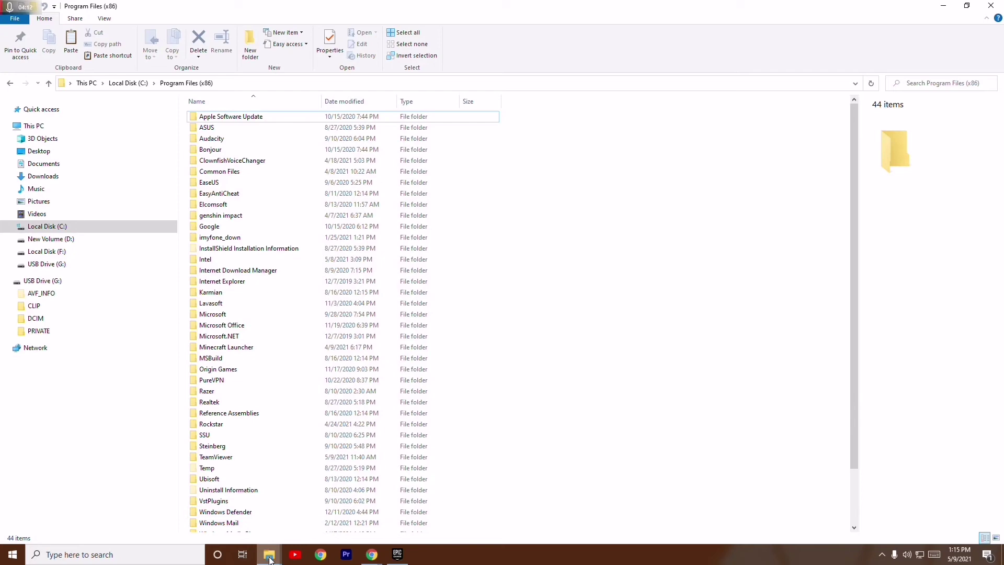
pyautogui.moveTo(269, 558)
pyautogui.click(264, 475)
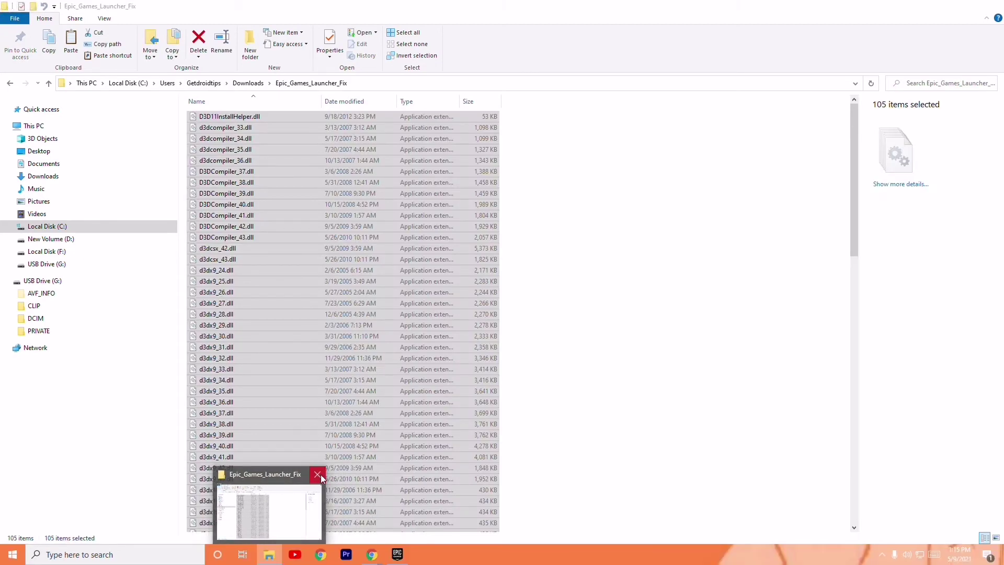
pyautogui.click(317, 474)
pyautogui.rightClick(436, 225)
pyautogui.click(465, 270)
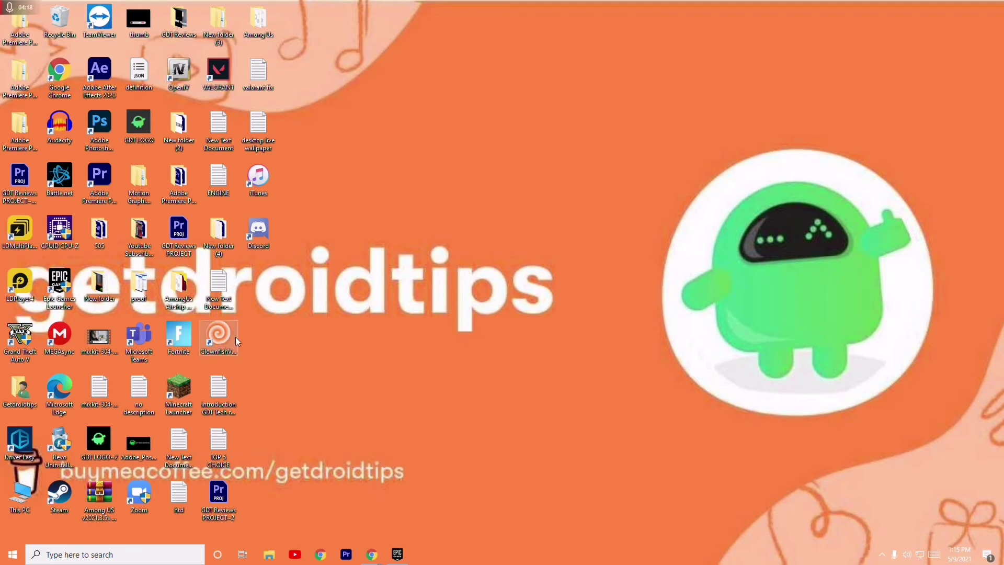
pyautogui.doubleClick(21, 492)
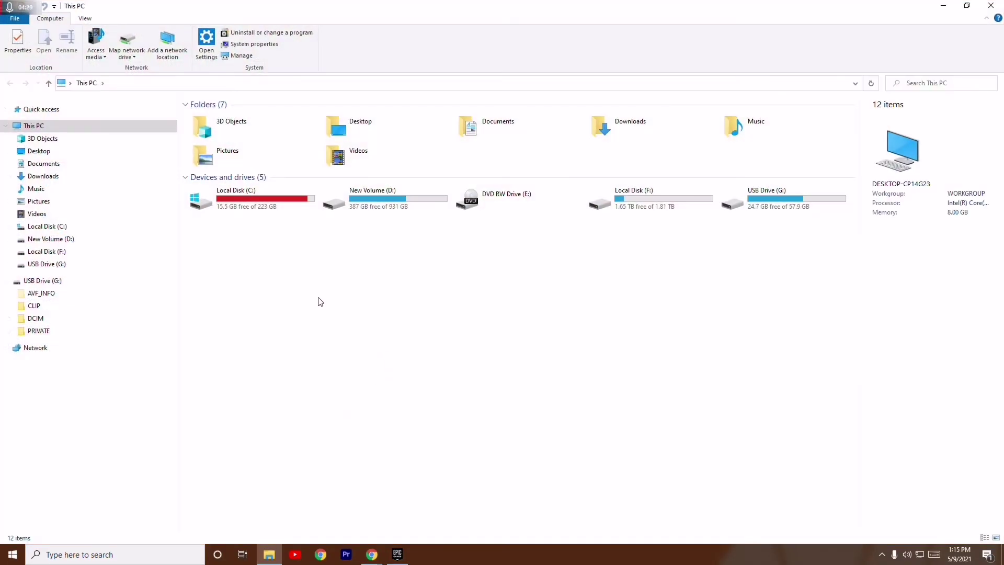
pyautogui.doubleClick(278, 208)
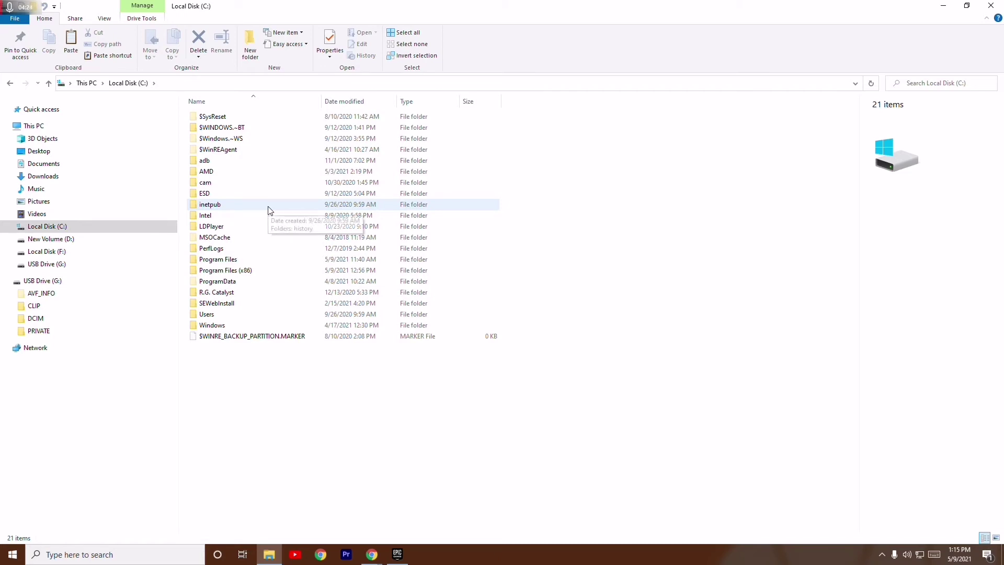
pyautogui.doubleClick(224, 325)
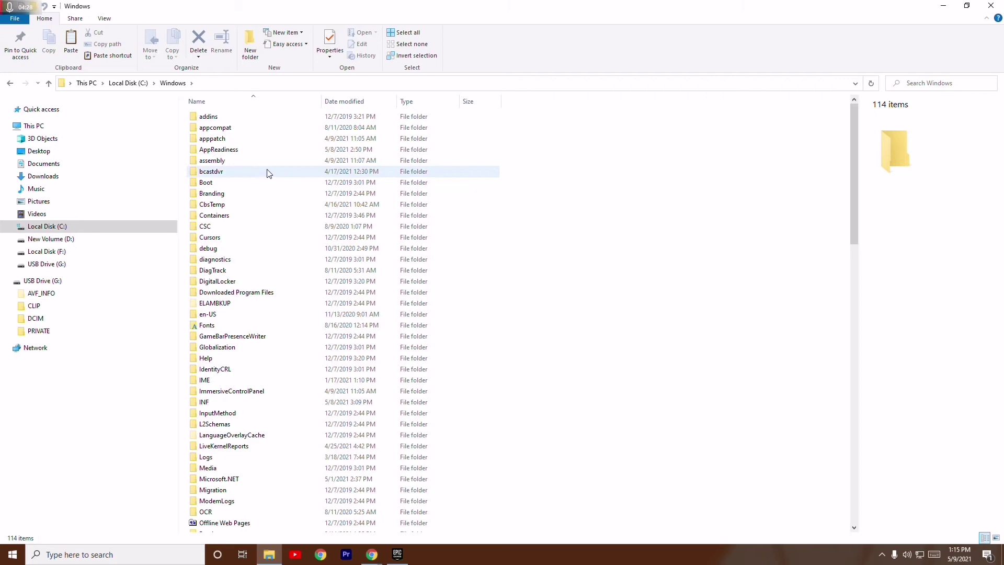
pyautogui.scroll(-3, 264, 220)
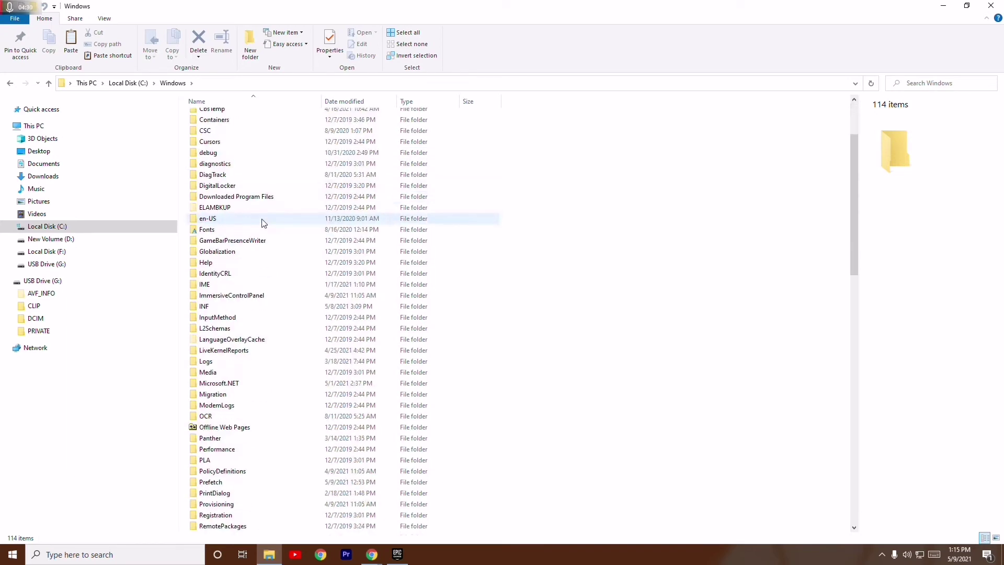
pyautogui.scroll(-6, 273, 222)
pyautogui.scroll(-3, 273, 220)
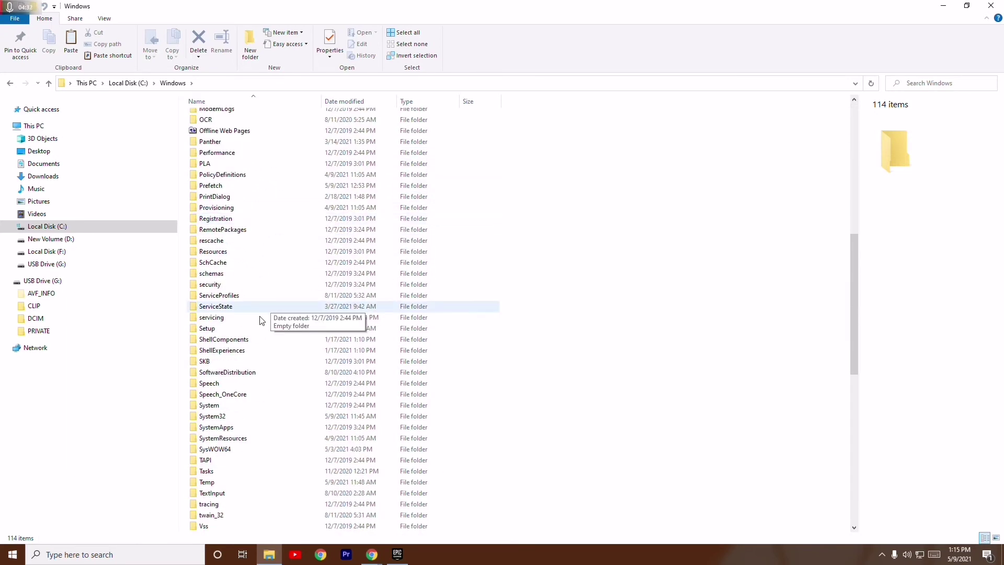
pyautogui.doubleClick(225, 416)
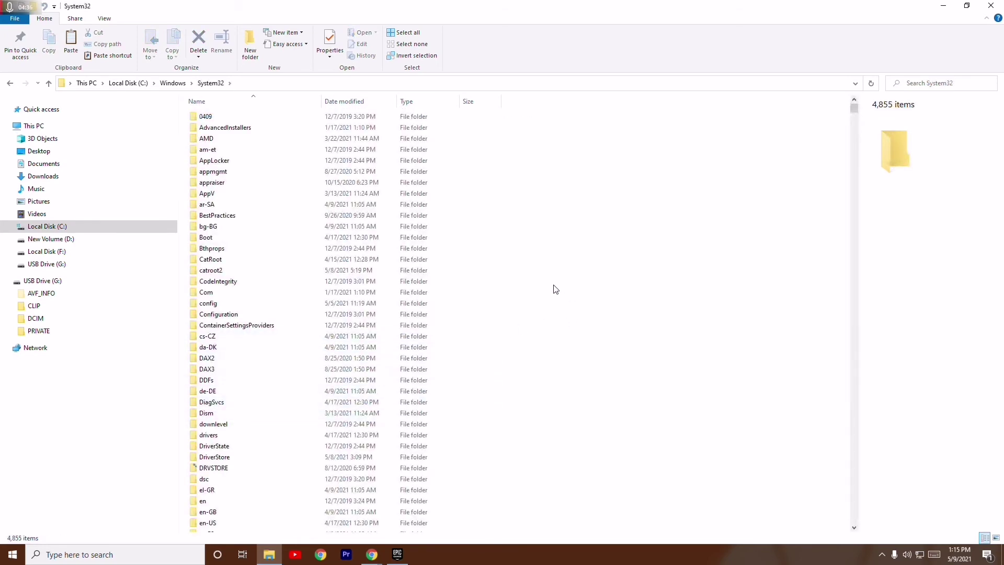
pyautogui.rightClick(650, 296)
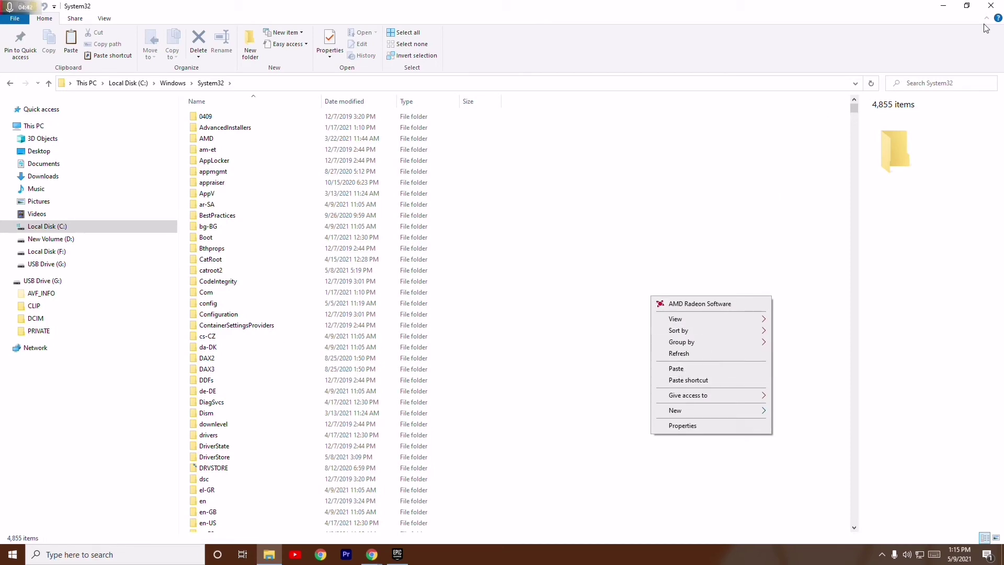
pyautogui.click(990, 5)
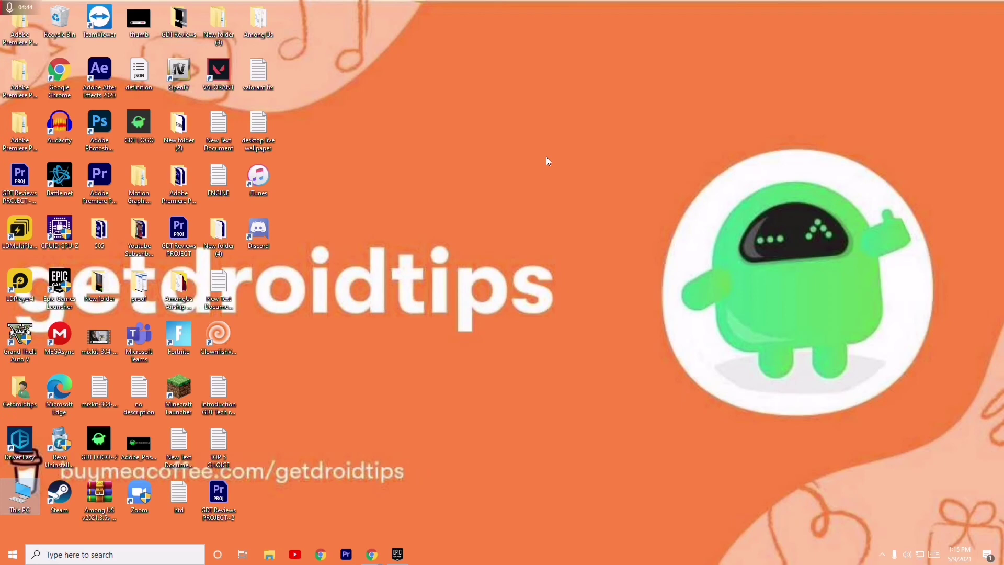
# Step: Refresh the desktop and open This PC, listing 7 folders and 5 drives
pyautogui.rightClick(452, 163)
pyautogui.click(485, 209)
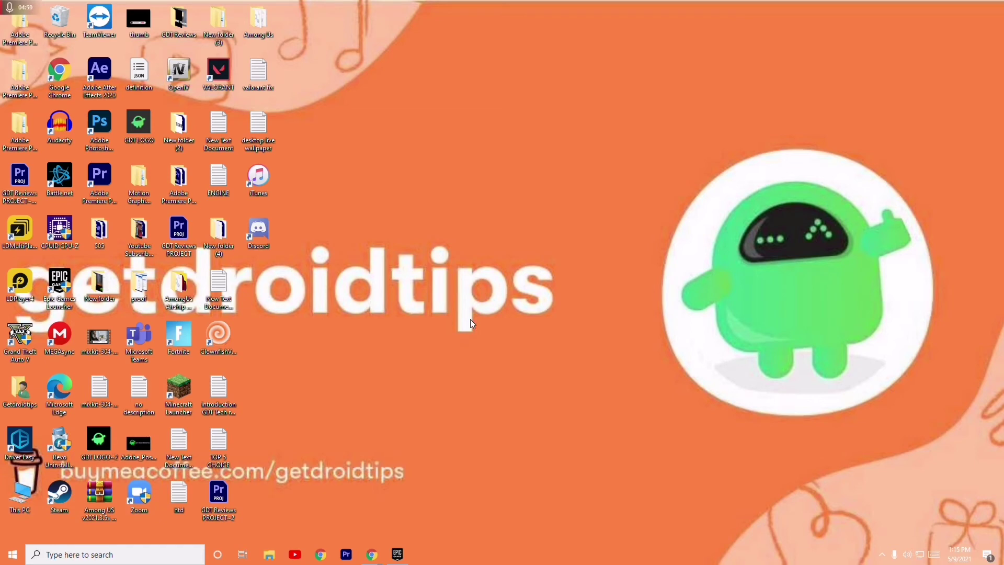
pyautogui.doubleClick(21, 509)
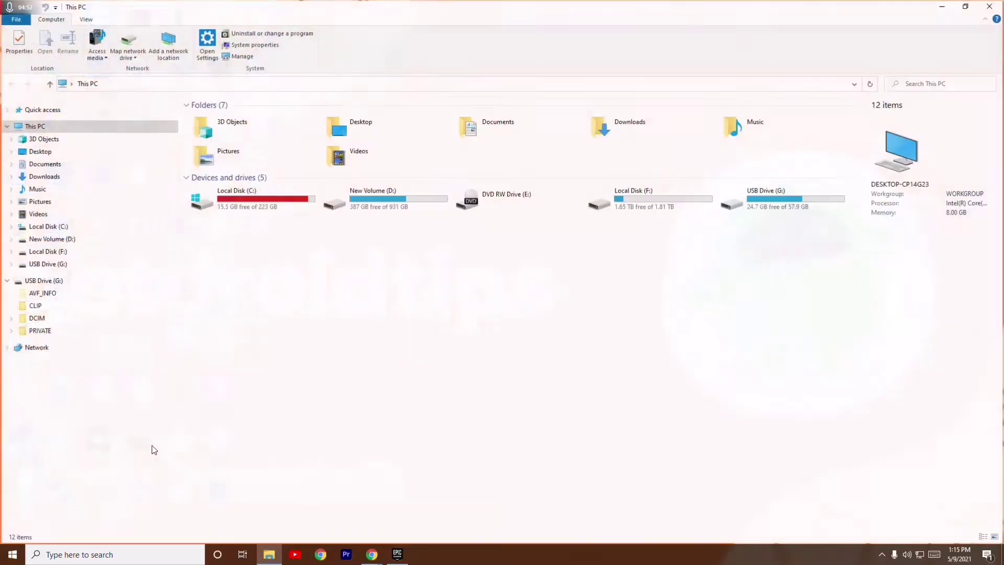
# Step: Browse to C:\Windows\SysWOW64 (3,025 items), then close the window without pasting
pyautogui.doubleClick(246, 212)
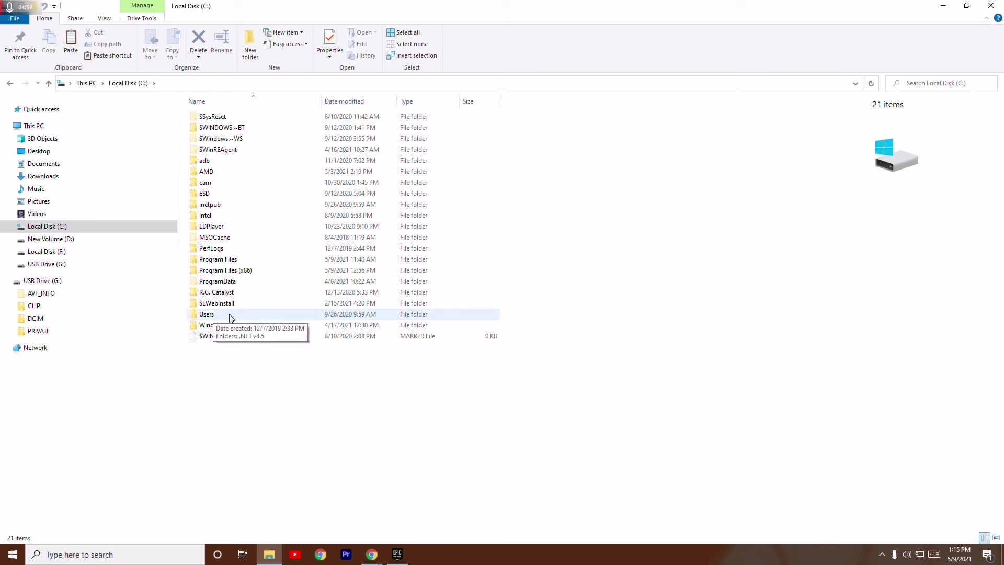
pyautogui.doubleClick(232, 325)
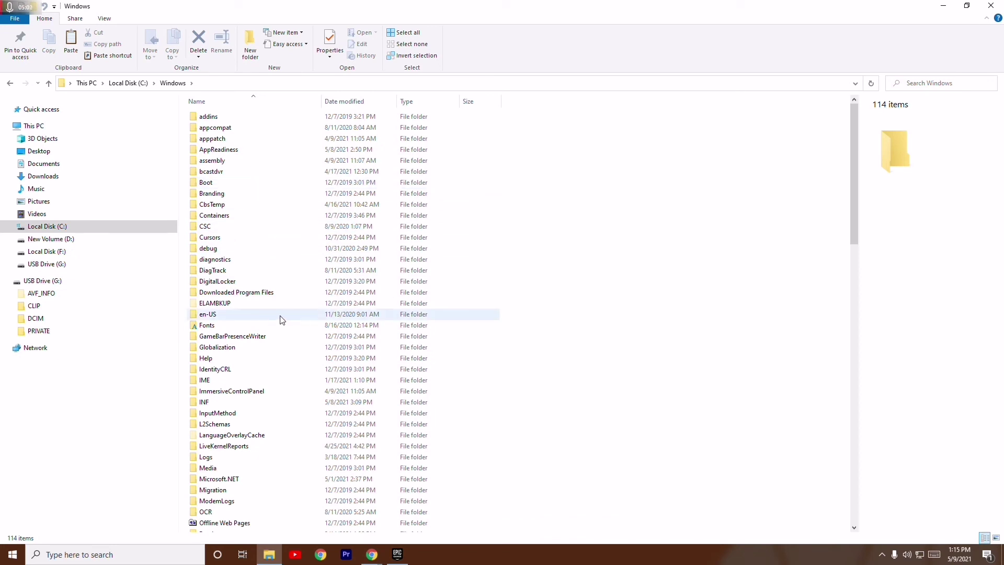
pyautogui.scroll(-20, 285, 318)
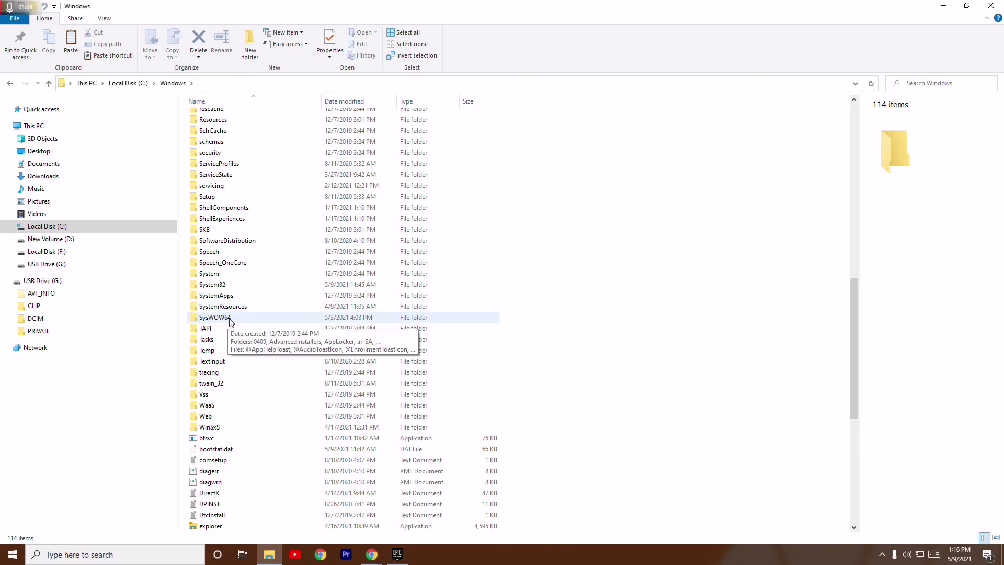
pyautogui.doubleClick(229, 320)
pyautogui.rightClick(596, 258)
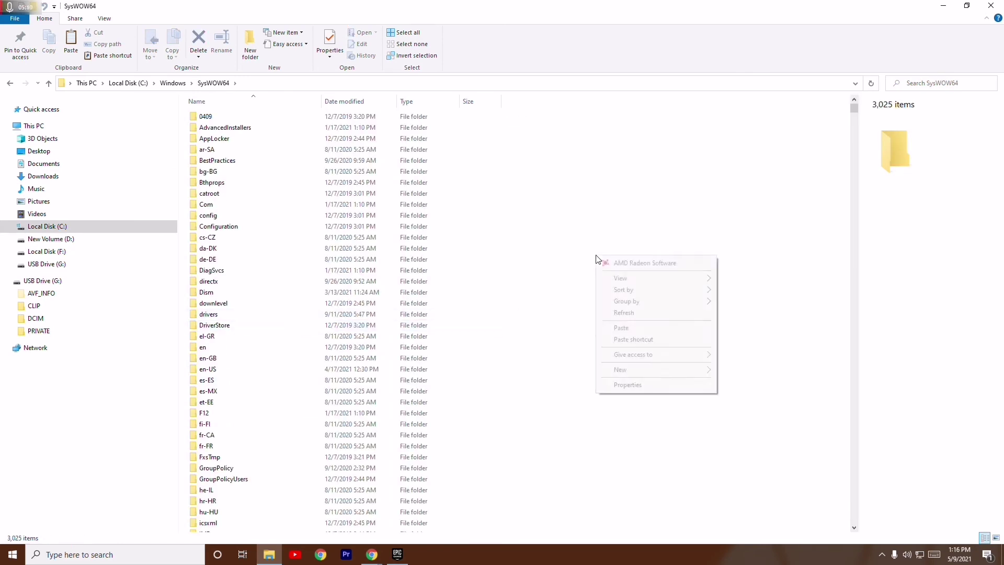
pyautogui.click(817, 175)
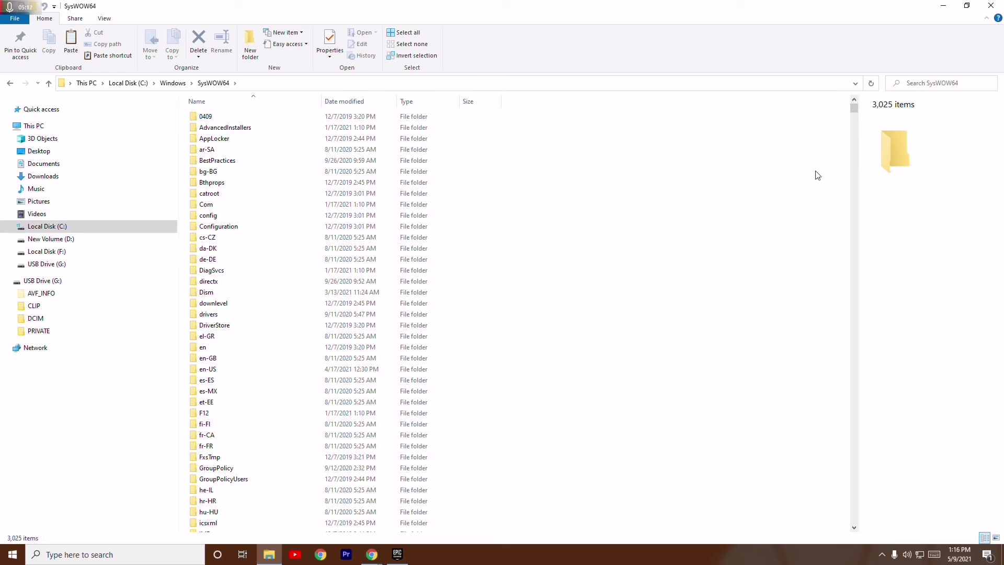
pyautogui.click(991, 6)
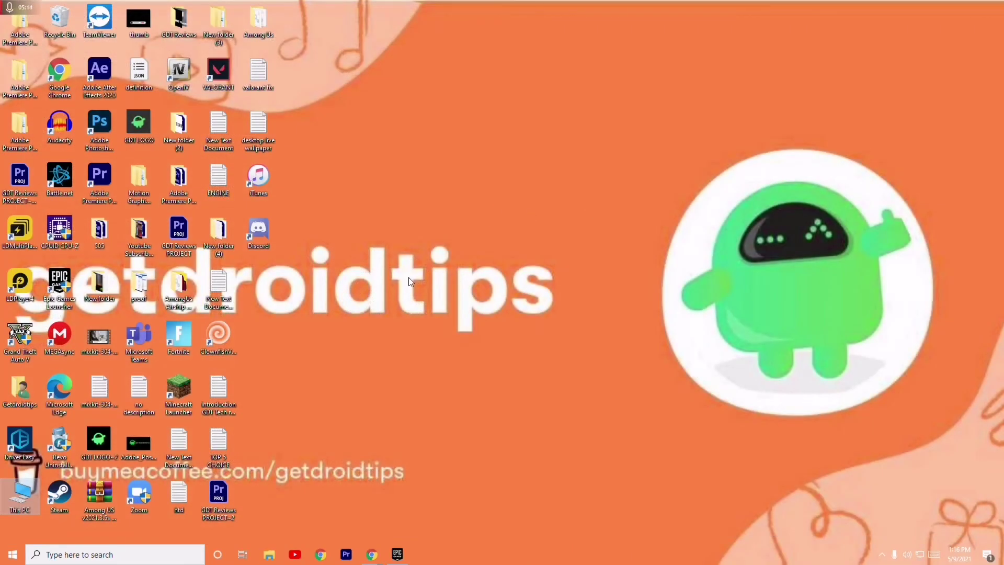